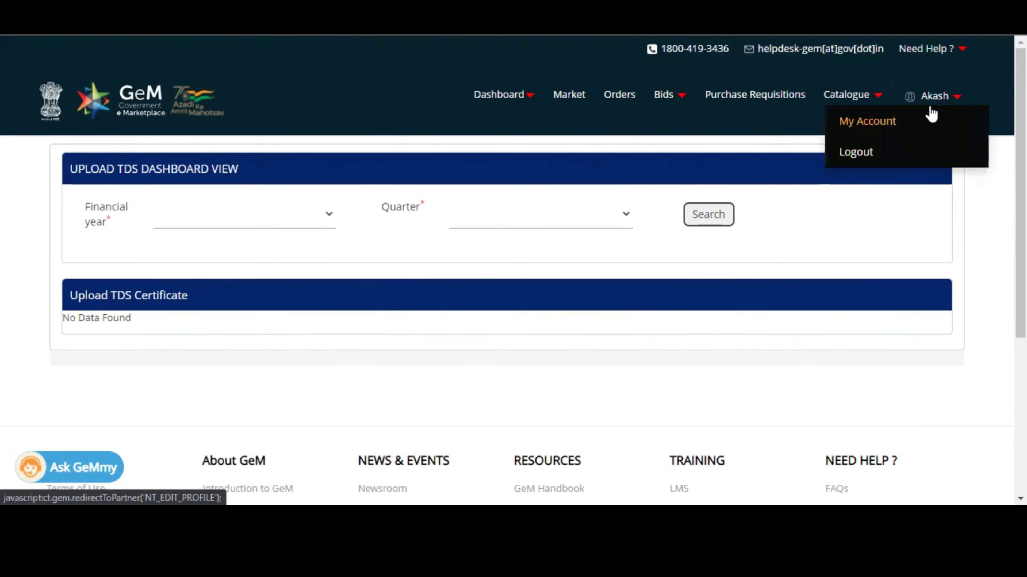
- Go to the seller account page and open the OEM Panel among the account's actions
{"action": "left_click", "coordinate": [931, 114]}
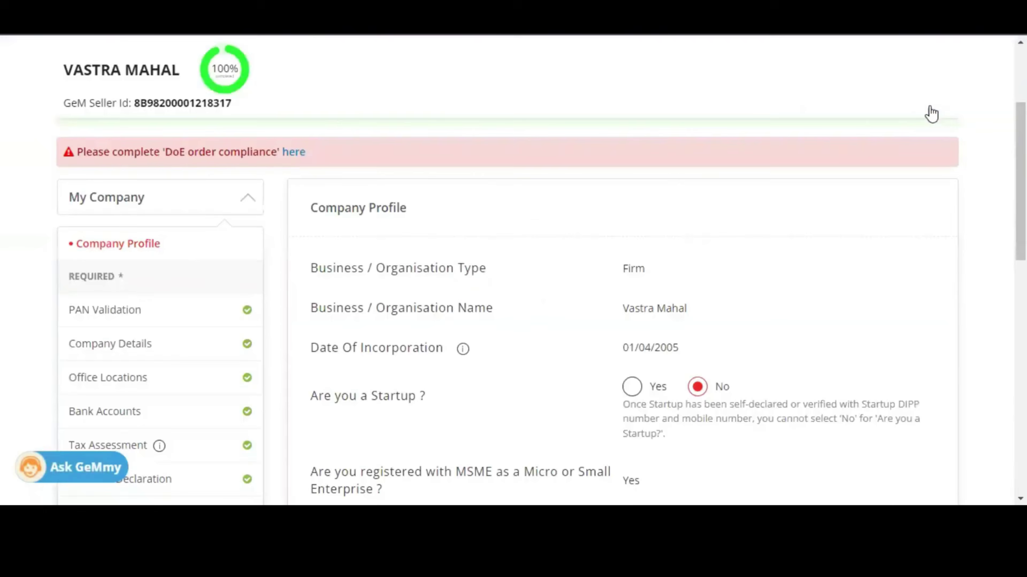
{"action": "scroll", "coordinate": [483, 190], "scroll_direction": "down", "scroll_amount": 8}
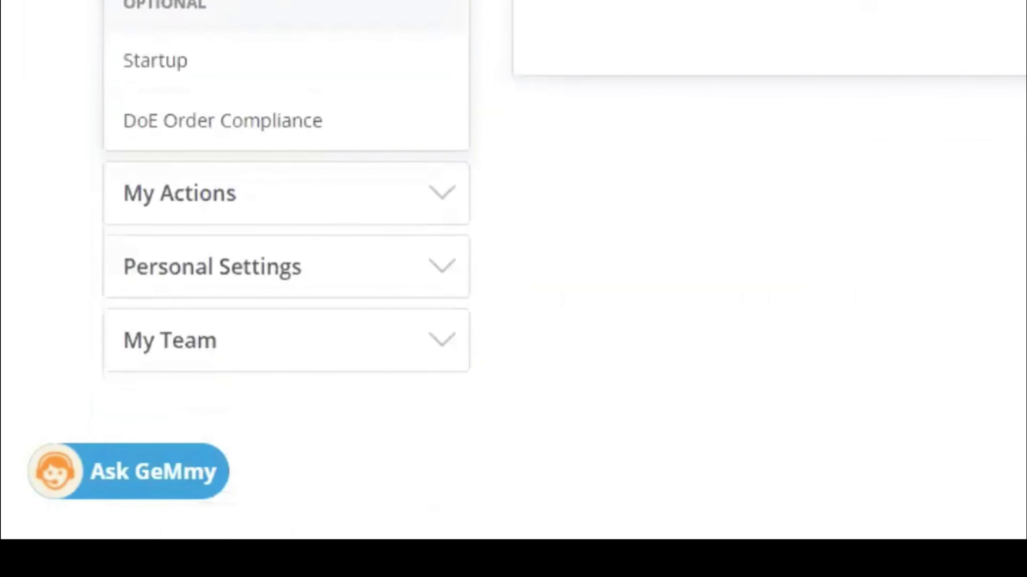
{"action": "scroll", "coordinate": [784, 76], "scroll_direction": "down", "scroll_amount": 3}
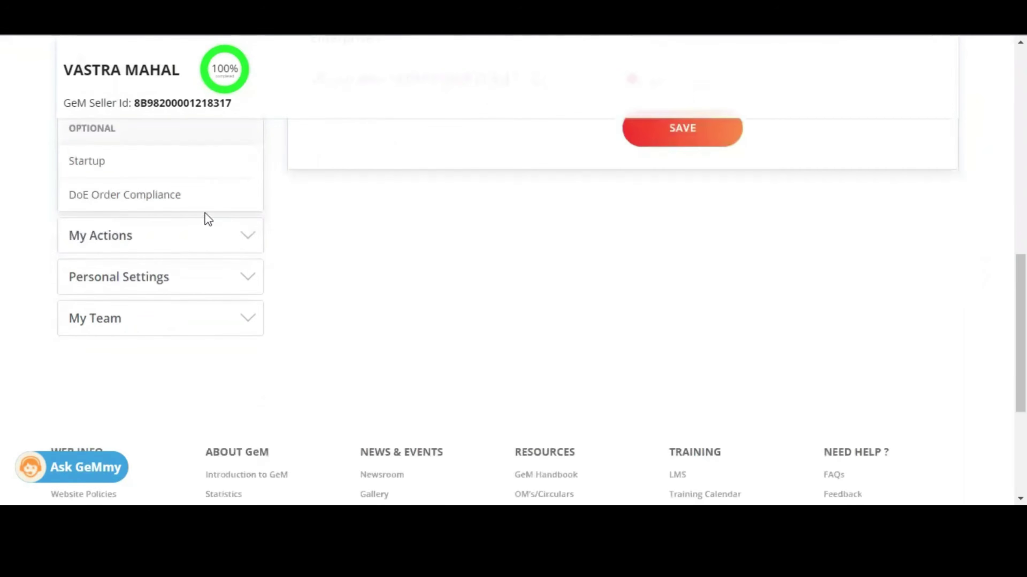
{"action": "left_click", "coordinate": [222, 245]}
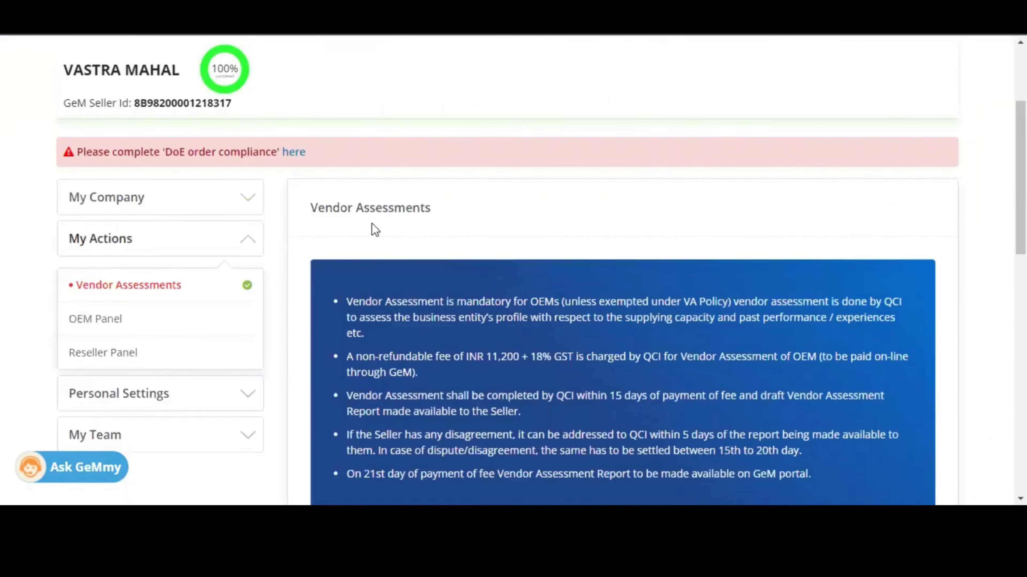
{"action": "scroll", "coordinate": [316, 196], "scroll_direction": "down", "scroll_amount": 2}
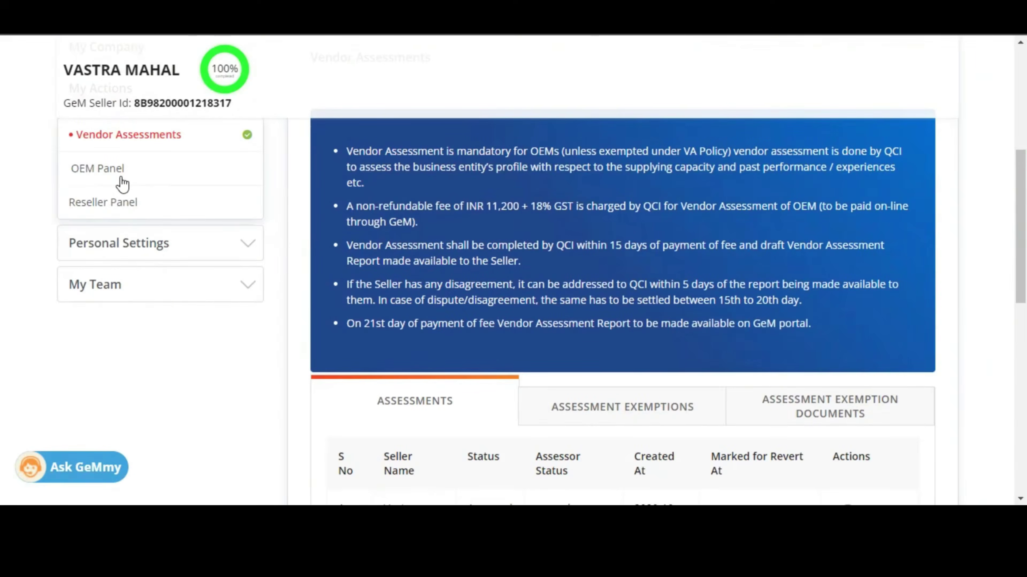
{"action": "left_click", "coordinate": [225, 145]}
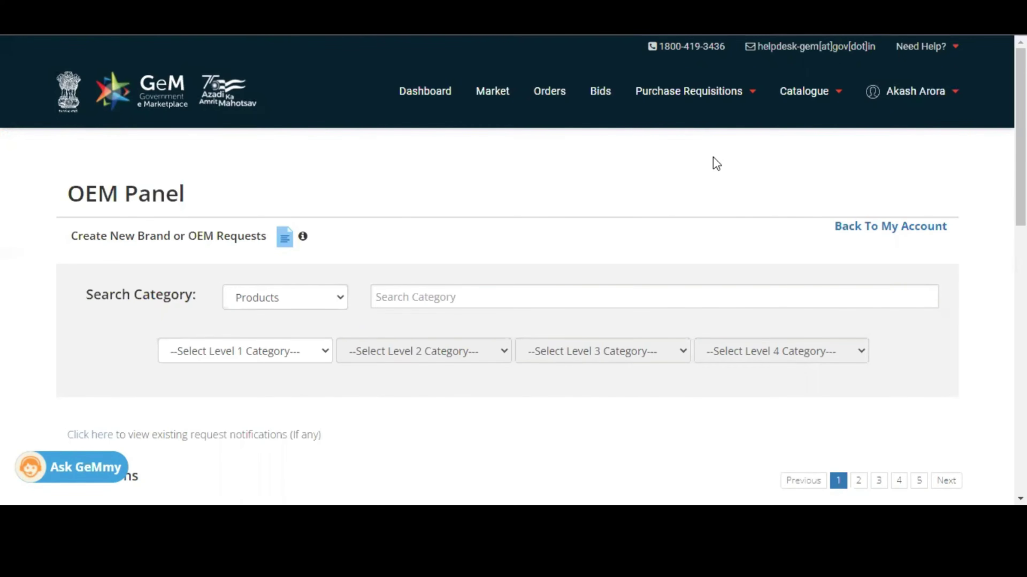
- Search the product categories for "shirt" and choose the Uniforms category T Shirt - HPCL
{"action": "scroll", "coordinate": [677, 219], "scroll_direction": "down", "scroll_amount": 2}
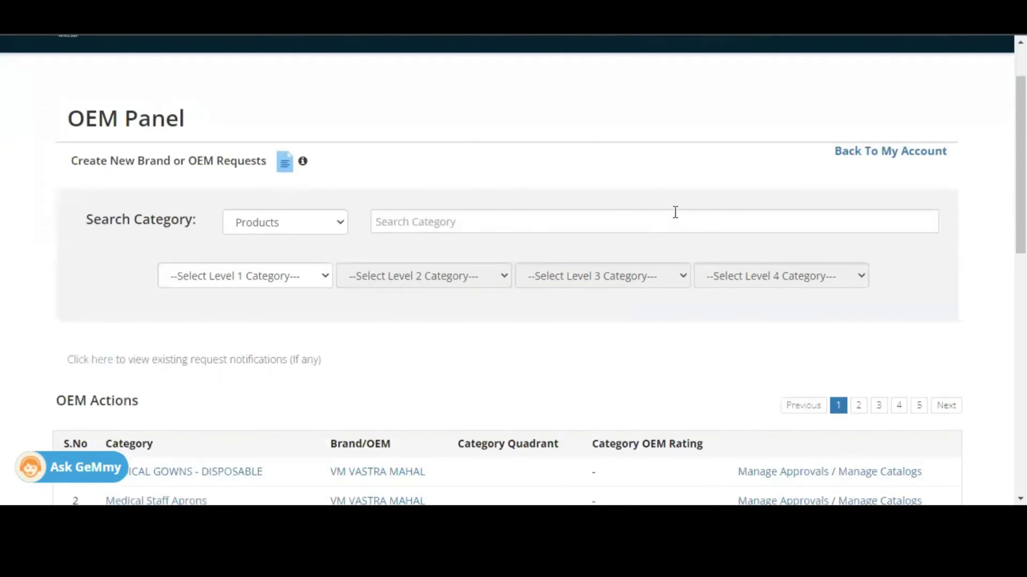
{"action": "left_click", "coordinate": [472, 218]}
{"action": "type", "text": "shirt"}
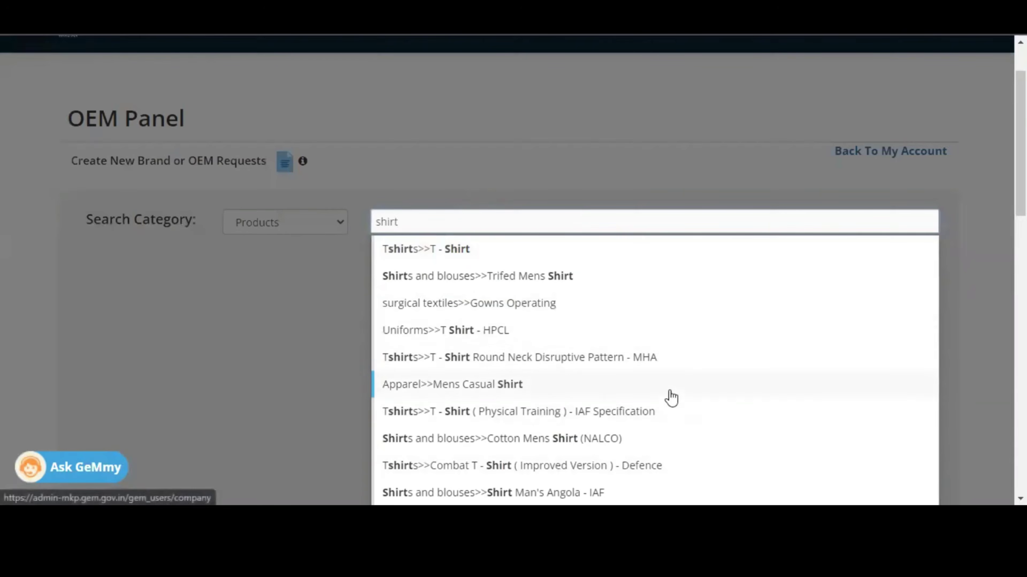
{"action": "scroll", "coordinate": [724, 461], "scroll_direction": "down", "scroll_amount": 2}
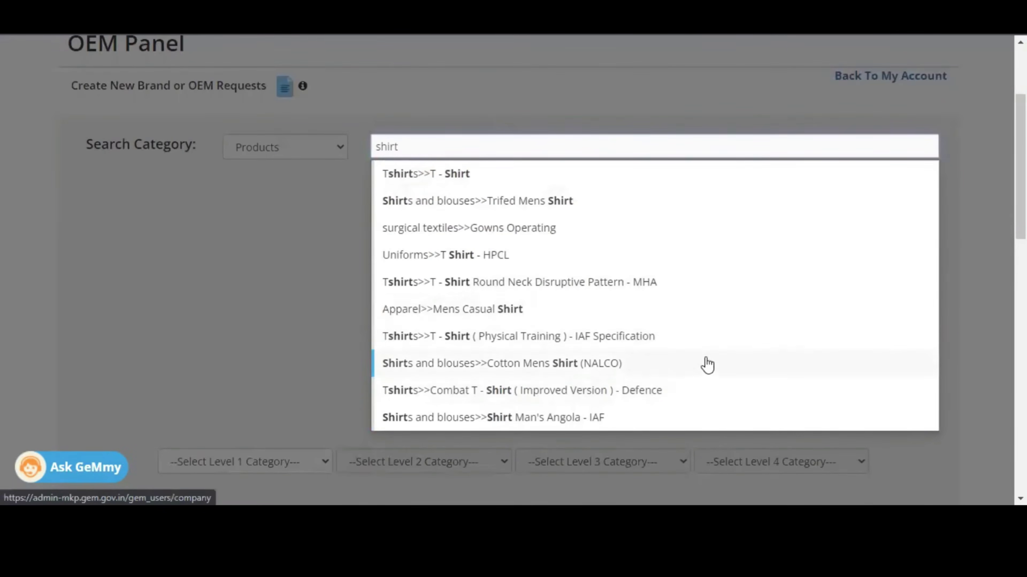
{"action": "left_click", "coordinate": [541, 255]}
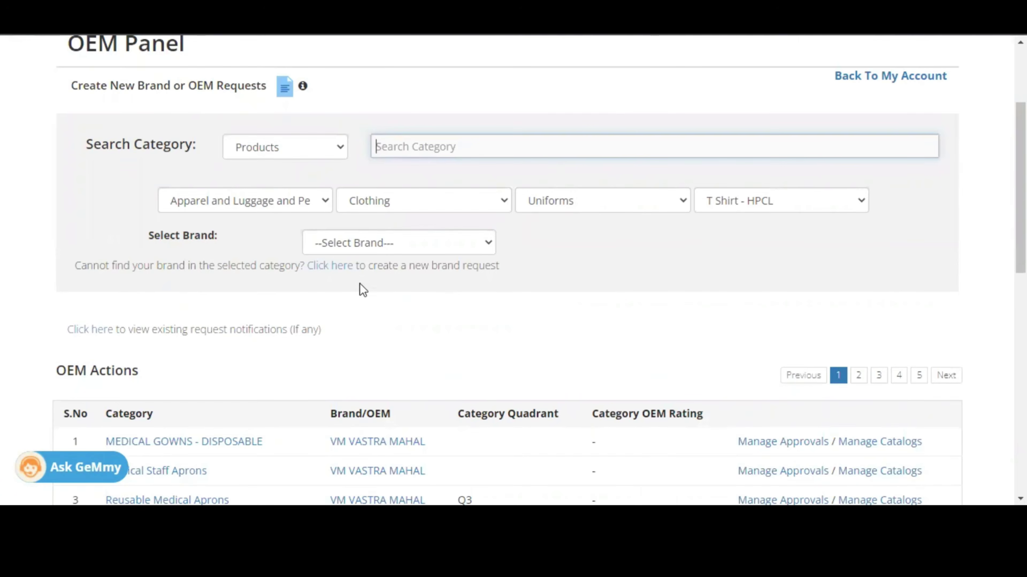
- Look up VM VASTRA MAHAL in the selected category's brand list
{"action": "left_click", "coordinate": [405, 245]}
{"action": "type", "text": "vm vvm"}
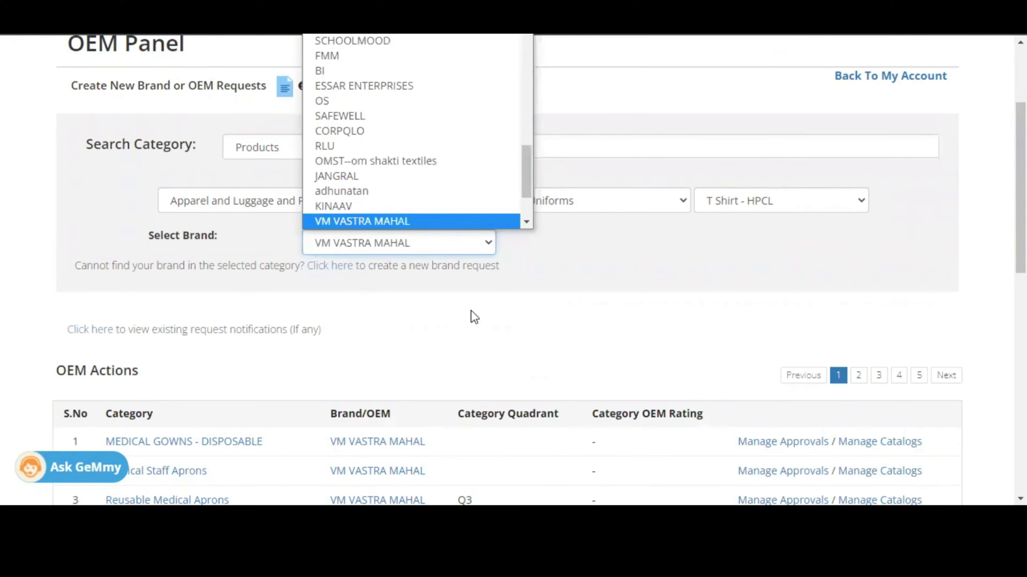
{"action": "type", "text": "b"}
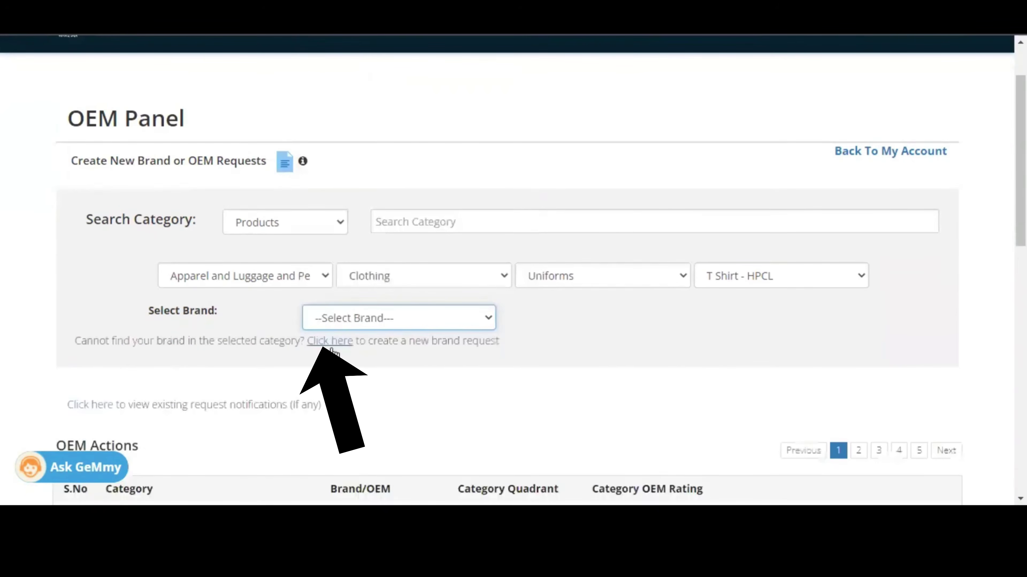
- Create a new brand request for VASTRA MAHAL as an owned registered trademark and proceed to its request form
{"action": "left_click", "coordinate": [331, 343]}
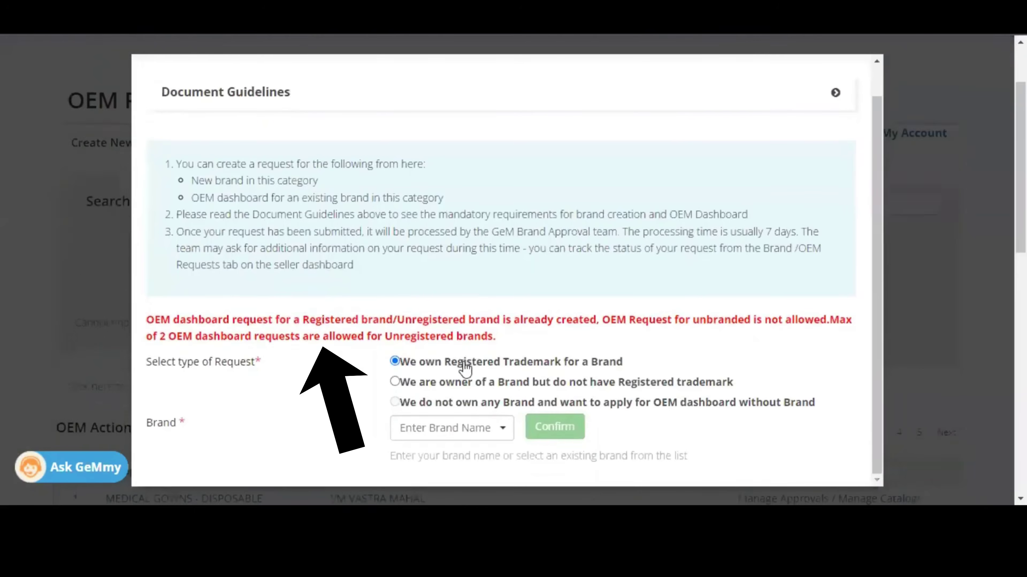
{"action": "left_click", "coordinate": [497, 431]}
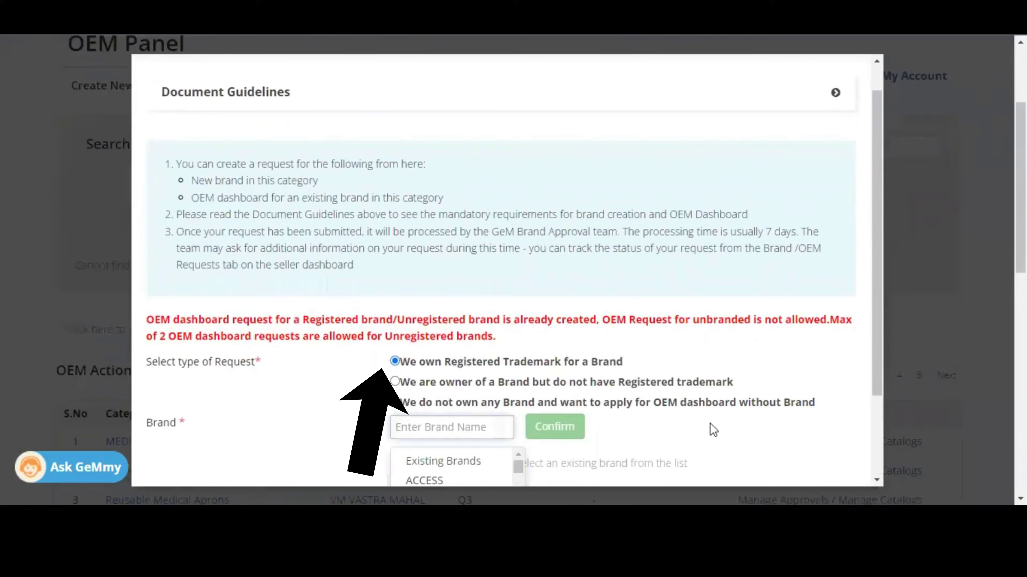
{"action": "type", "text": "VASTRA MAHAL"}
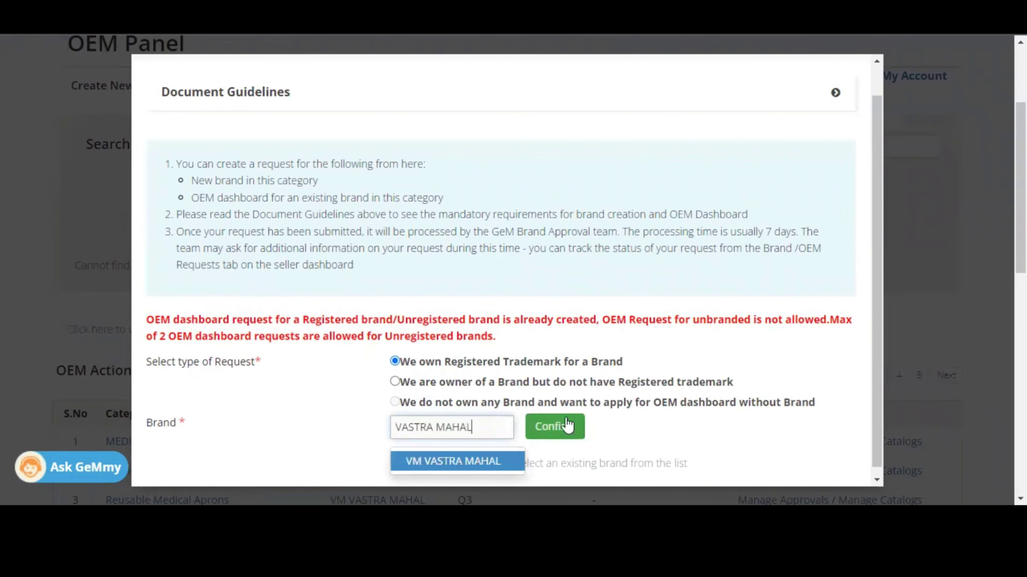
{"action": "left_click", "coordinate": [557, 427]}
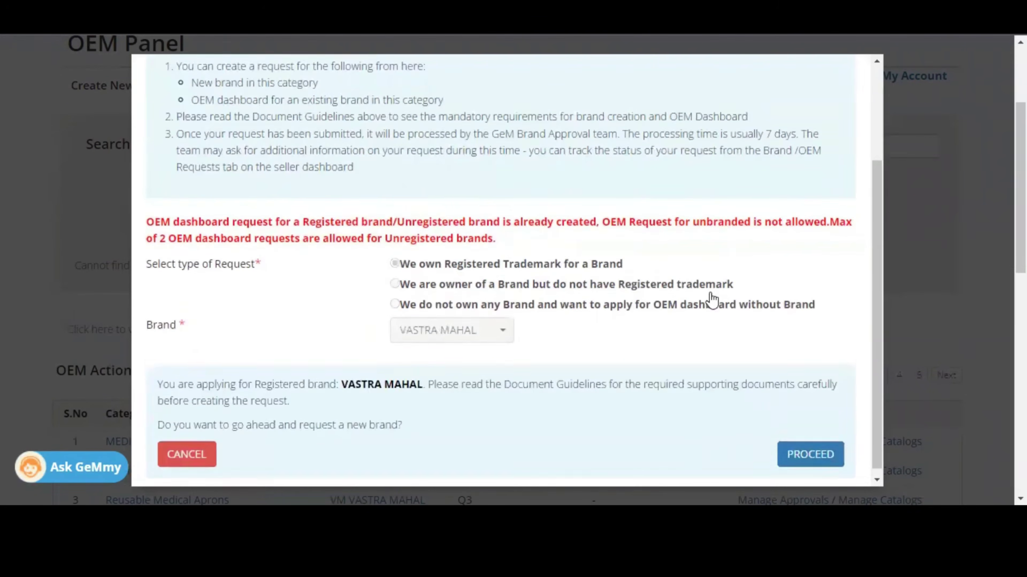
{"action": "left_click", "coordinate": [810, 447]}
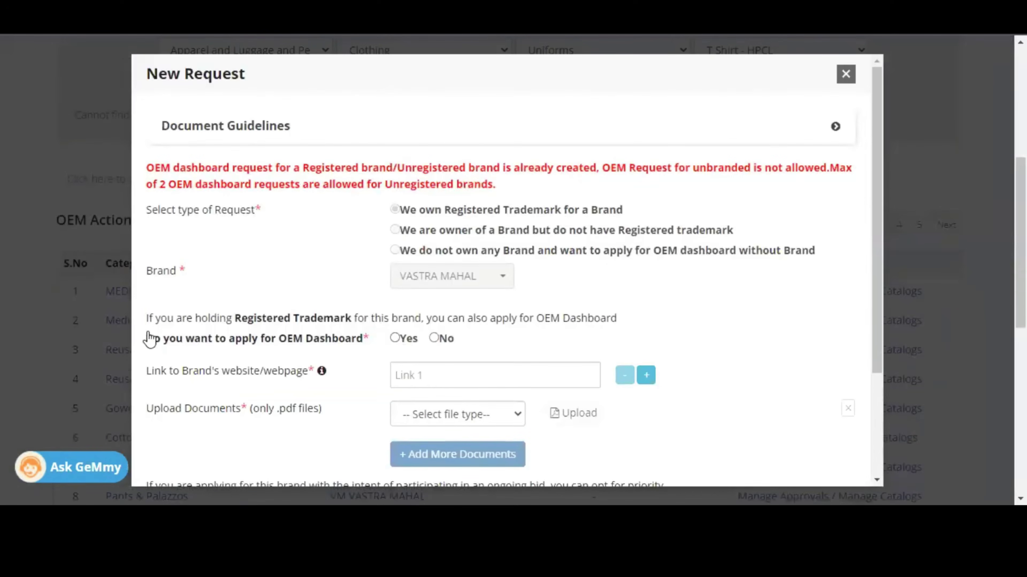
- Choose Yes for applying for the OEM Dashboard and enter NA as the brand's website link
{"action": "left_click_drag", "start_coordinate": [143, 339], "coordinate": [363, 347]}
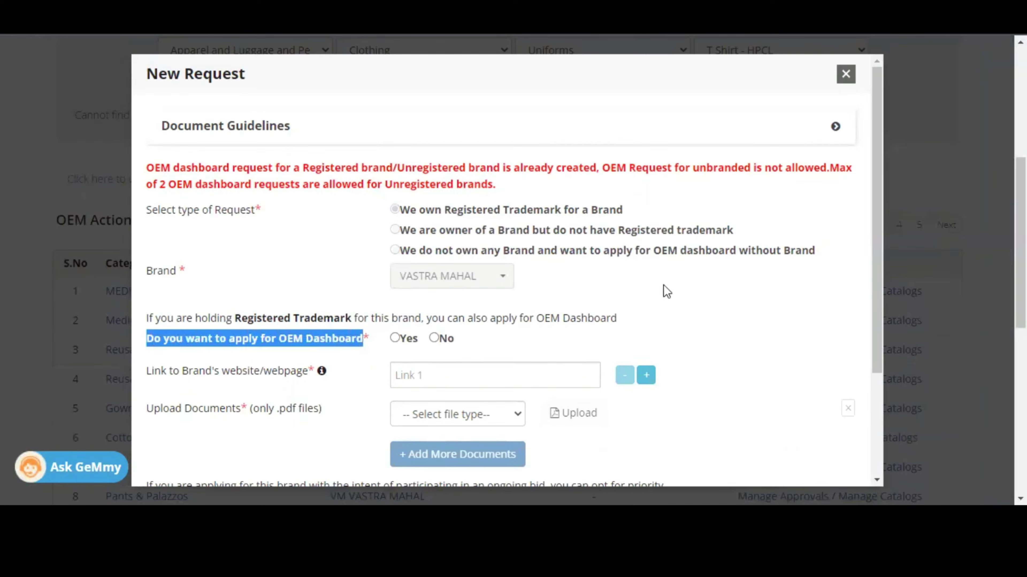
{"action": "left_click", "coordinate": [397, 342]}
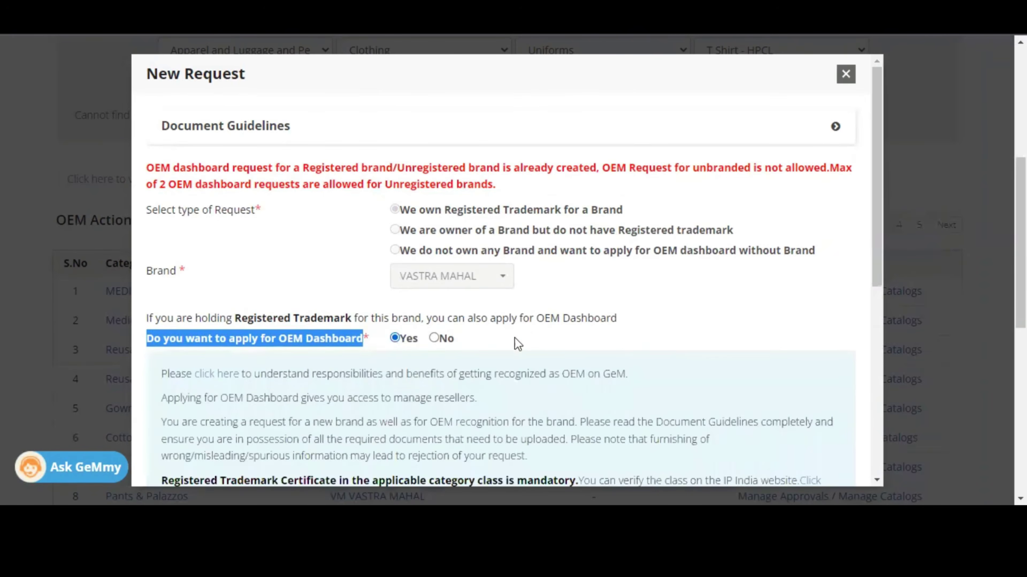
{"action": "scroll", "coordinate": [522, 331], "scroll_direction": "down", "scroll_amount": 3}
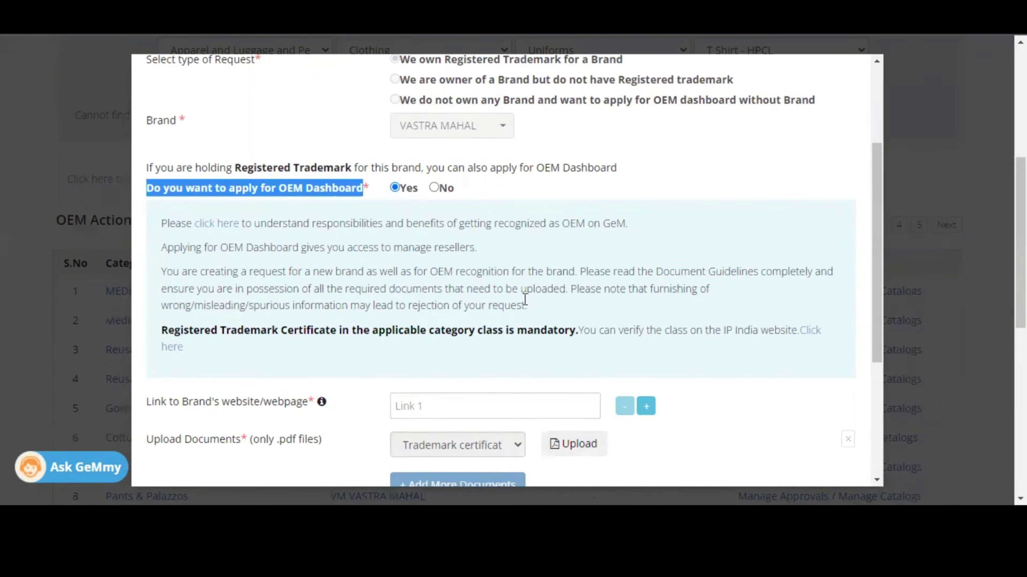
{"action": "scroll", "coordinate": [525, 298], "scroll_direction": "down", "scroll_amount": 3}
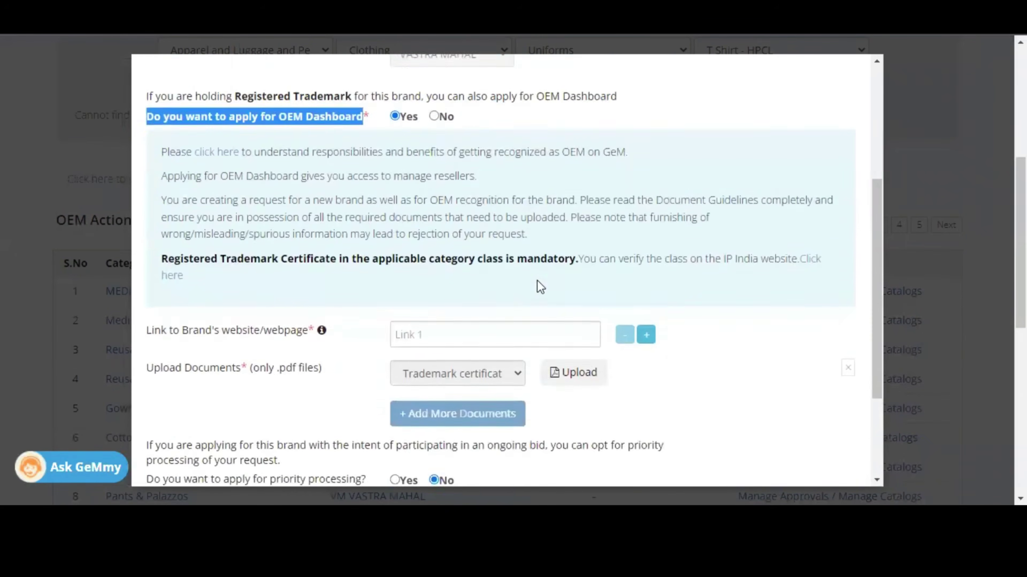
{"action": "left_click", "coordinate": [456, 260]}
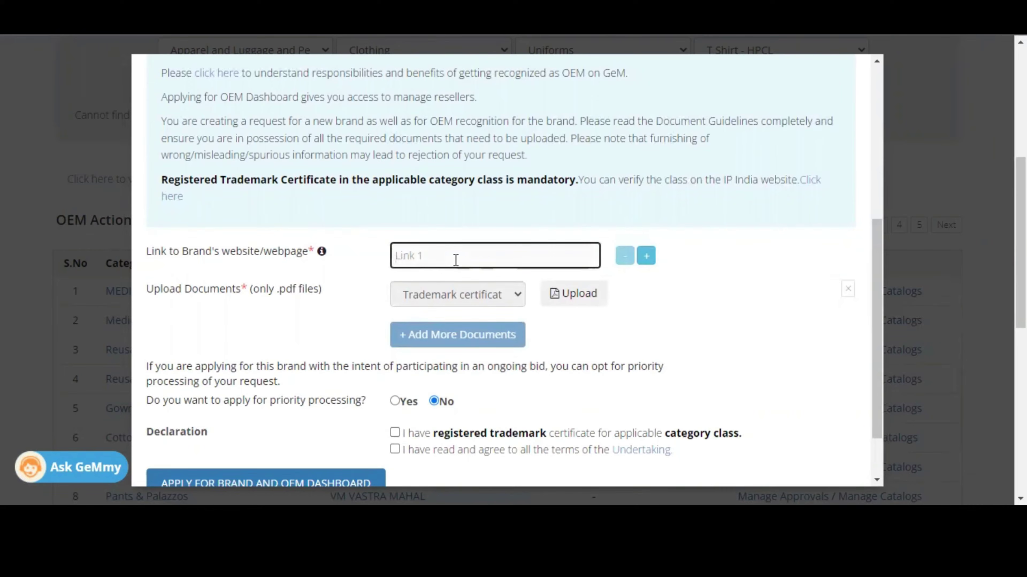
{"action": "type", "text": "NA"}
- Upload the VMtrade-mark-vastra-mahal PDF from the Desktop as the trademark certificate
{"action": "left_click", "coordinate": [557, 304]}
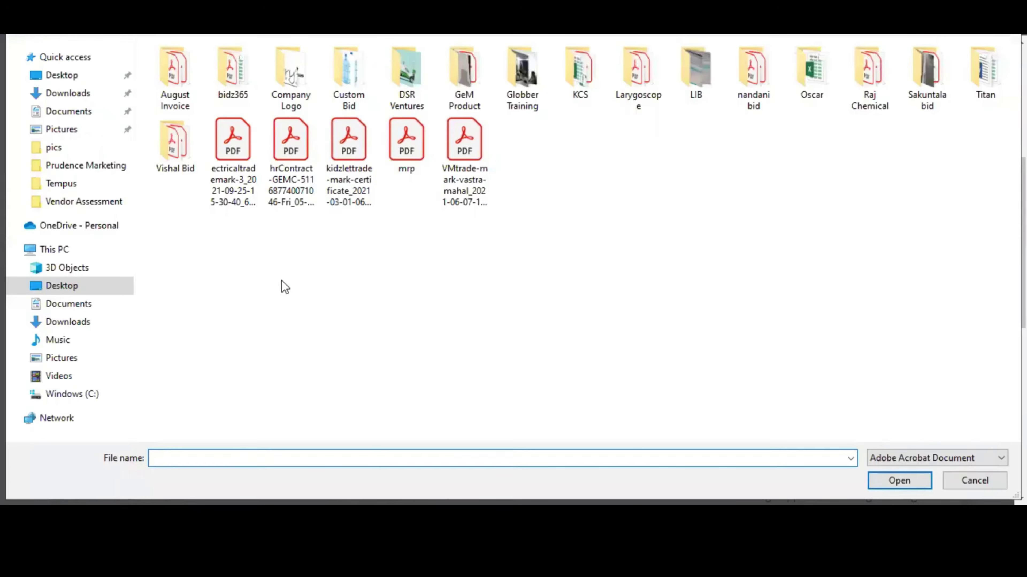
{"action": "left_click", "coordinate": [465, 154]}
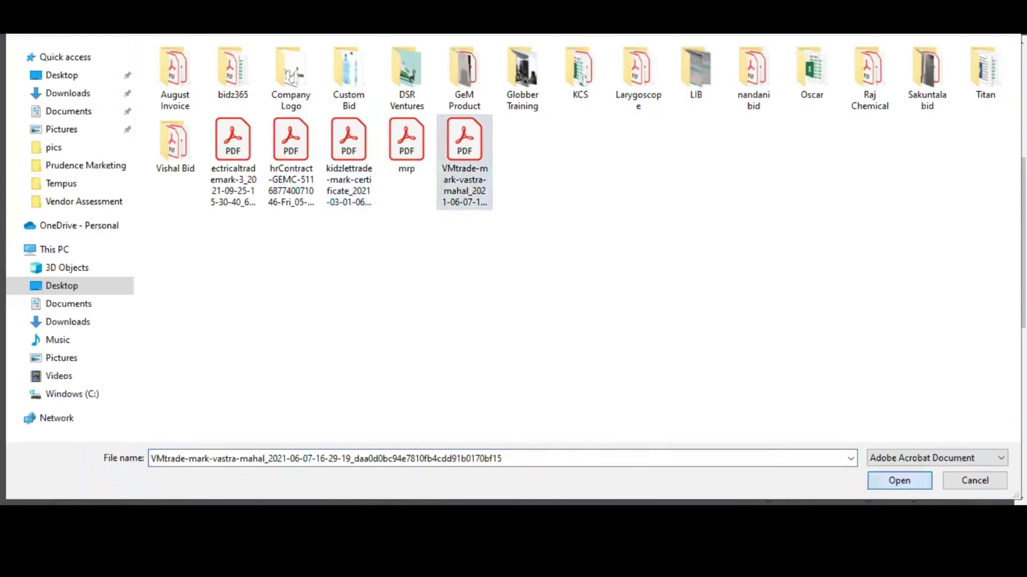
{"action": "key", "text": "Return"}
- Accept the registered trademark declaration and the OEM undertaking, dismissing the guidelines and undertaking texts
{"action": "scroll", "coordinate": [738, 413], "scroll_direction": "down", "scroll_amount": 3}
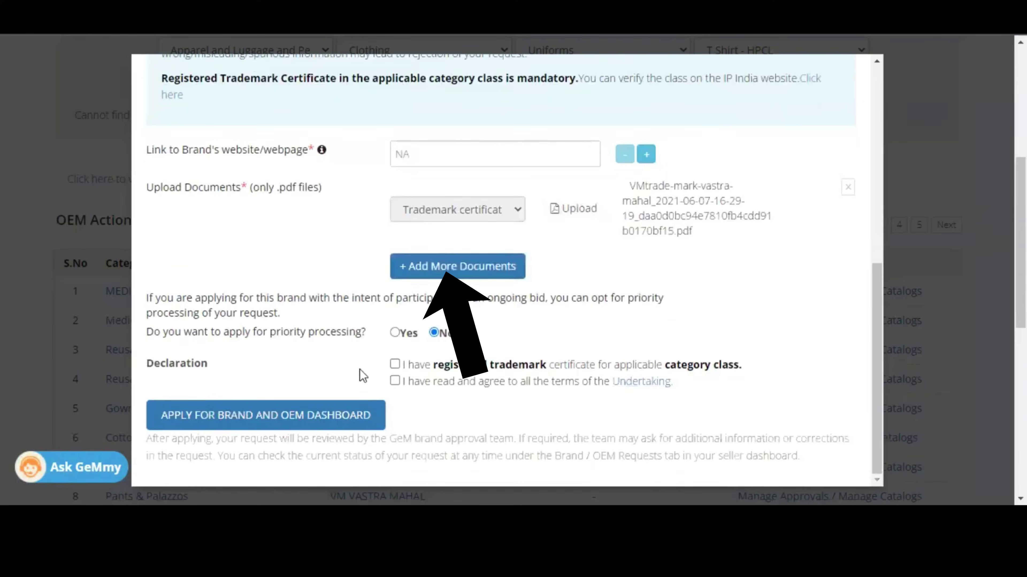
{"action": "left_click", "coordinate": [395, 364]}
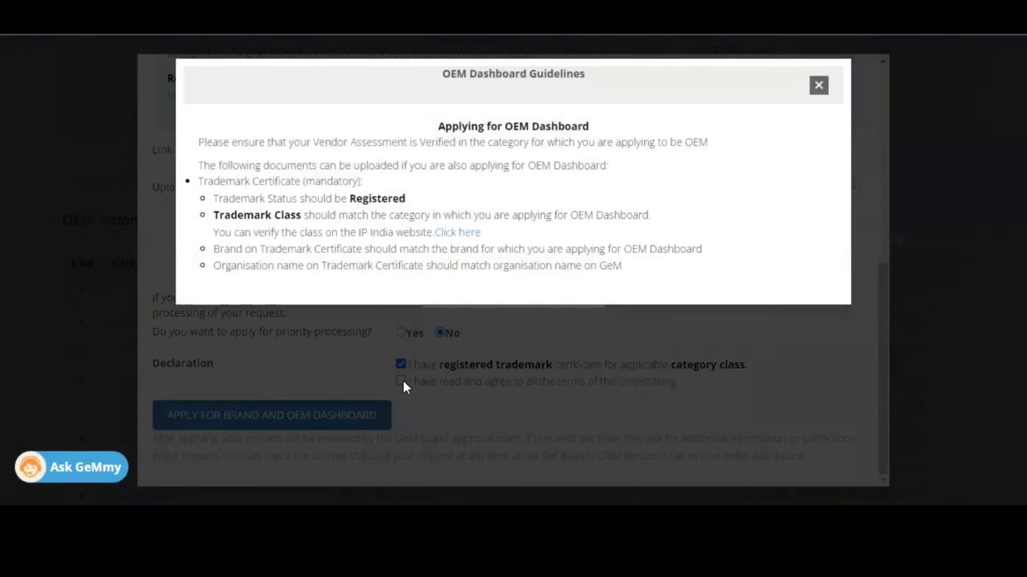
{"action": "left_click", "coordinate": [403, 381]}
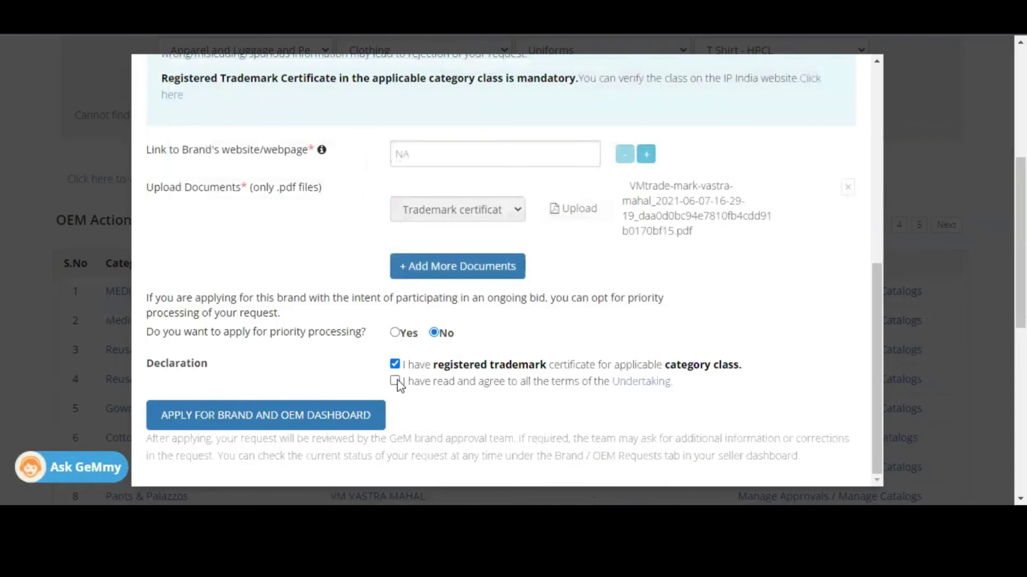
{"action": "left_click", "coordinate": [399, 383]}
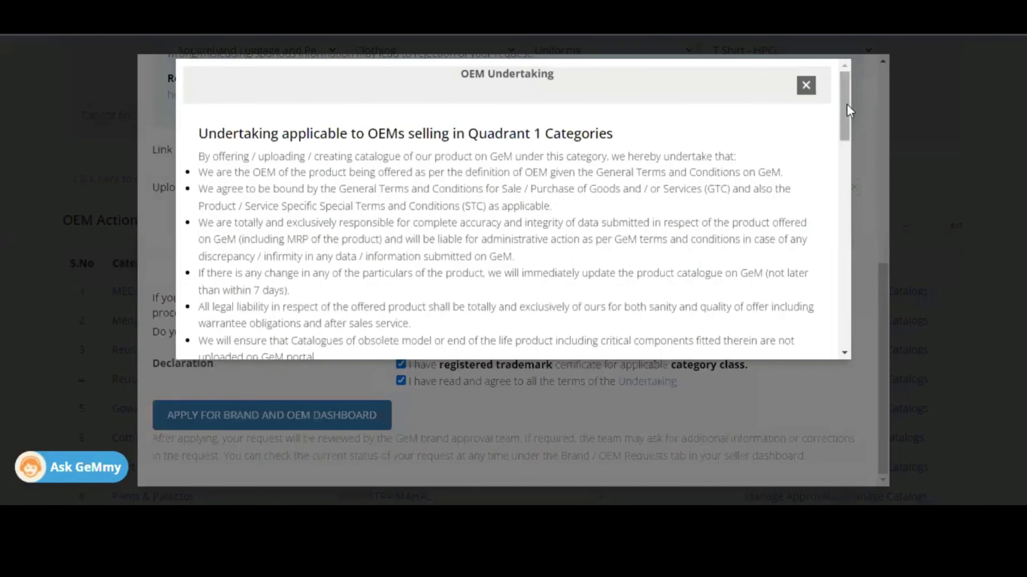
{"action": "left_click", "coordinate": [806, 86]}
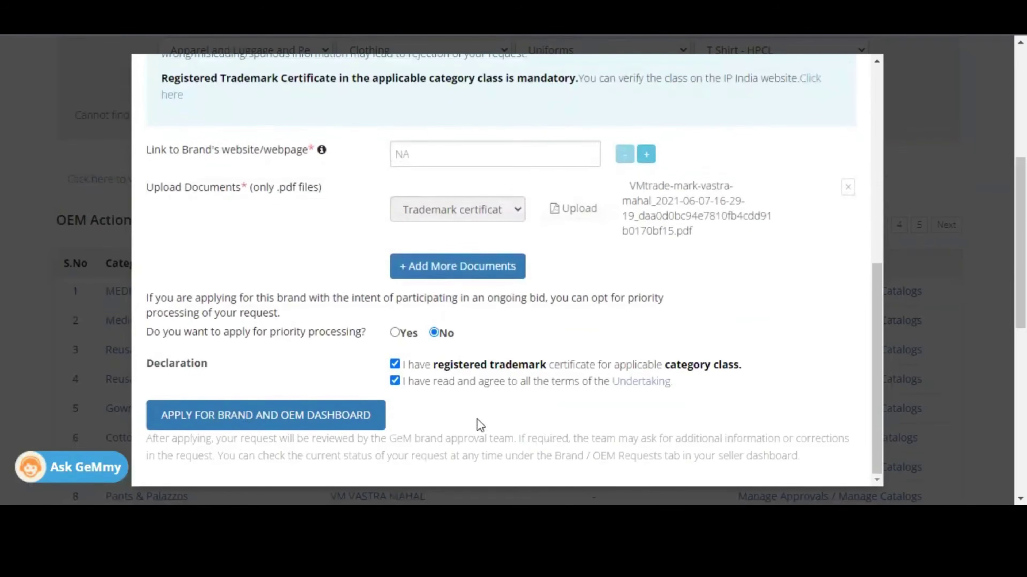
- Submit the application for the brand and OEM Dashboard and acknowledge the submission notice
{"action": "left_click", "coordinate": [289, 411]}
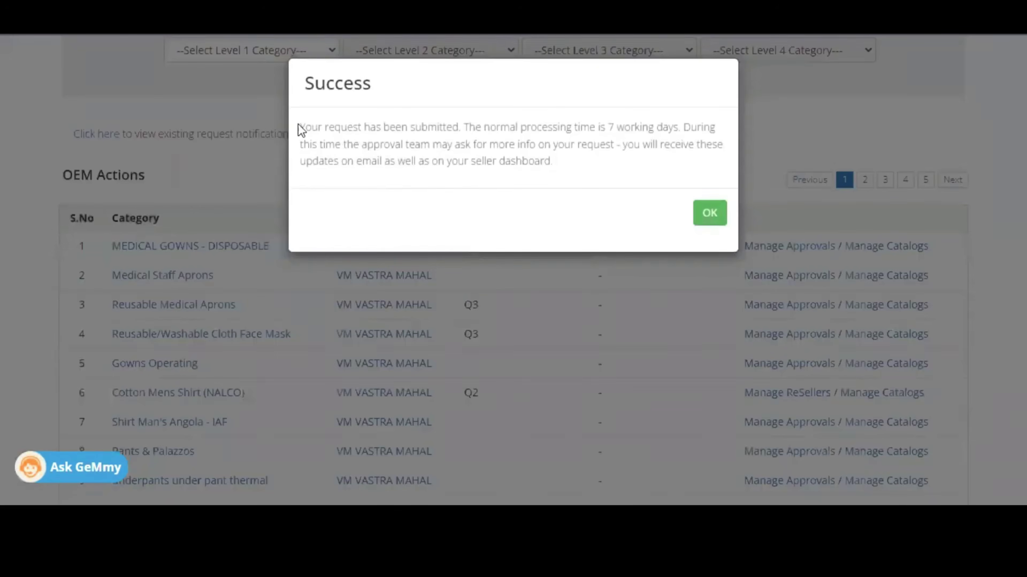
{"action": "left_click_drag", "start_coordinate": [298, 129], "coordinate": [565, 179]}
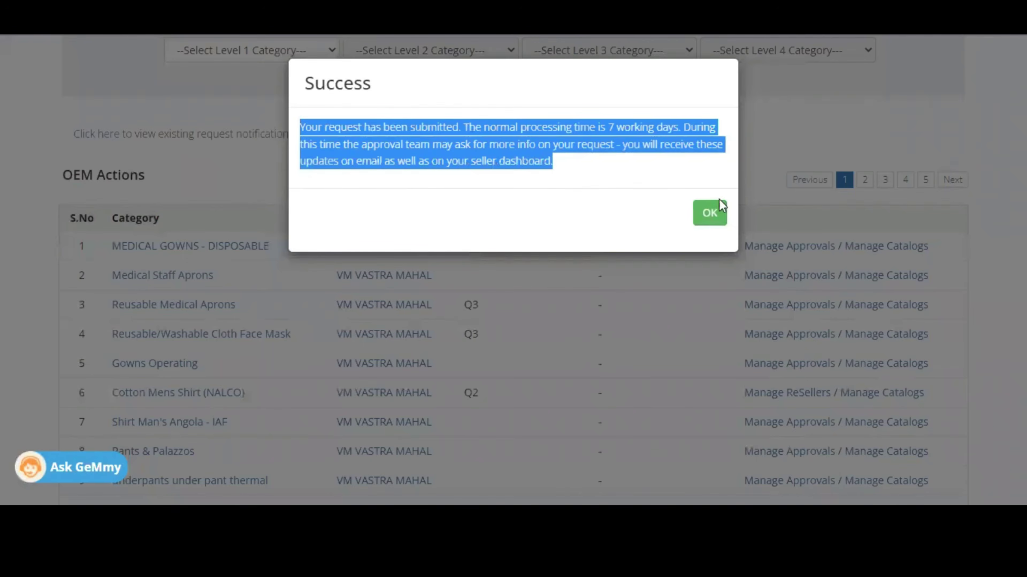
{"action": "left_click", "coordinate": [711, 213]}
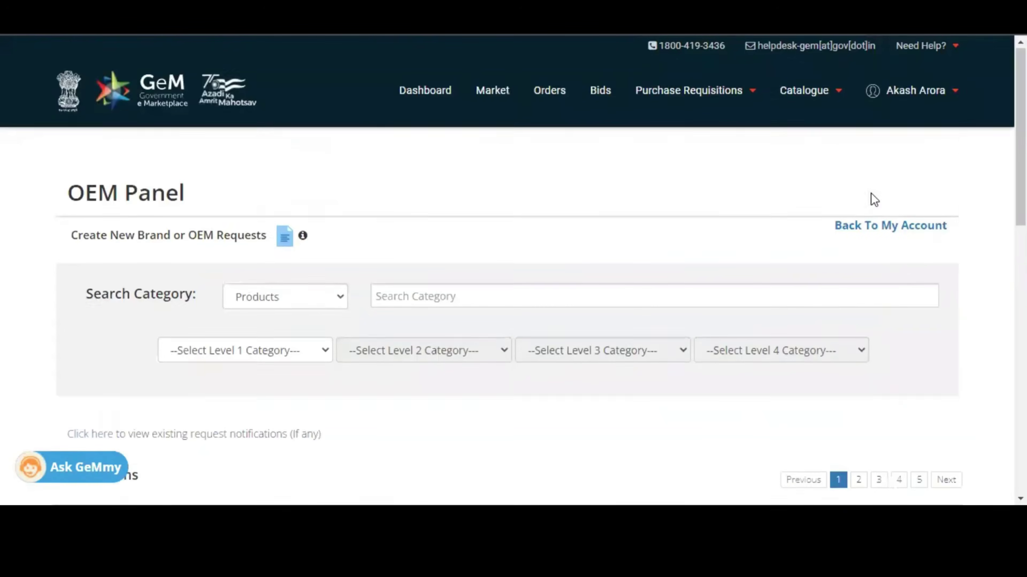
- Open the search of my own product offerings in the catalogue
{"action": "scroll", "coordinate": [849, 159], "scroll_direction": "down", "scroll_amount": 2}
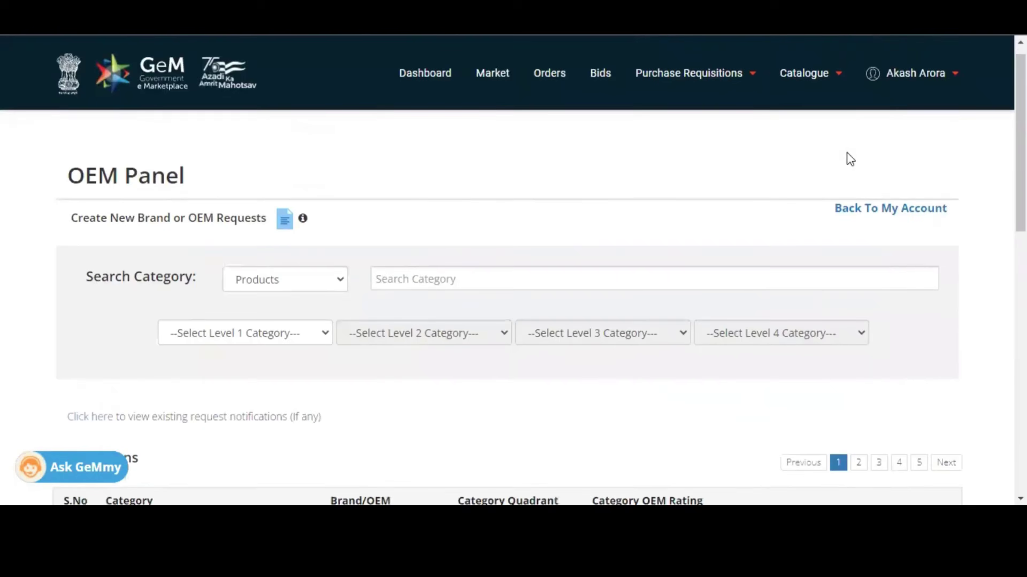
{"action": "scroll", "coordinate": [831, 91], "scroll_direction": "up", "scroll_amount": 2}
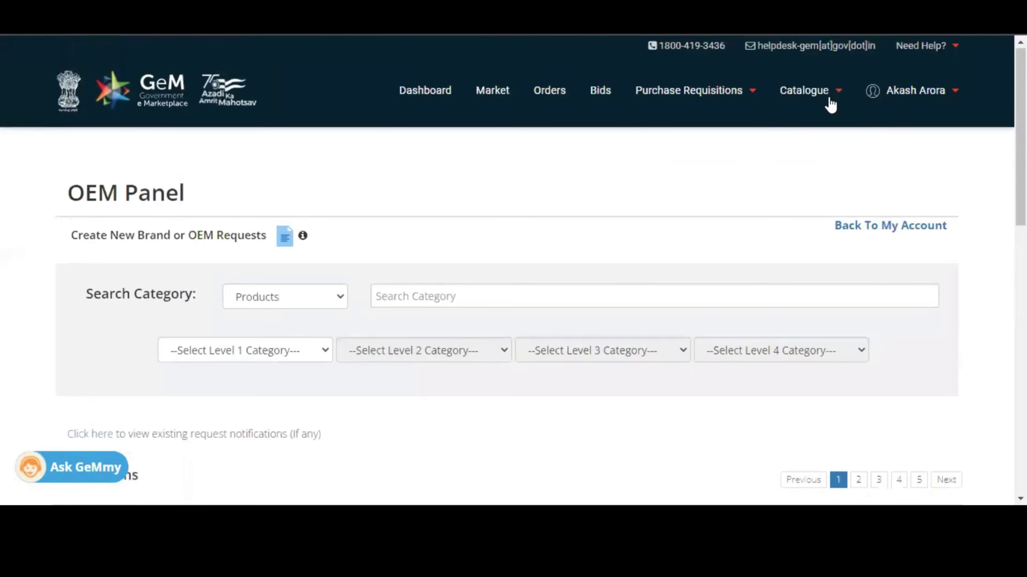
{"action": "left_click", "coordinate": [833, 92]}
{"action": "mouse_move", "coordinate": [803, 123]}
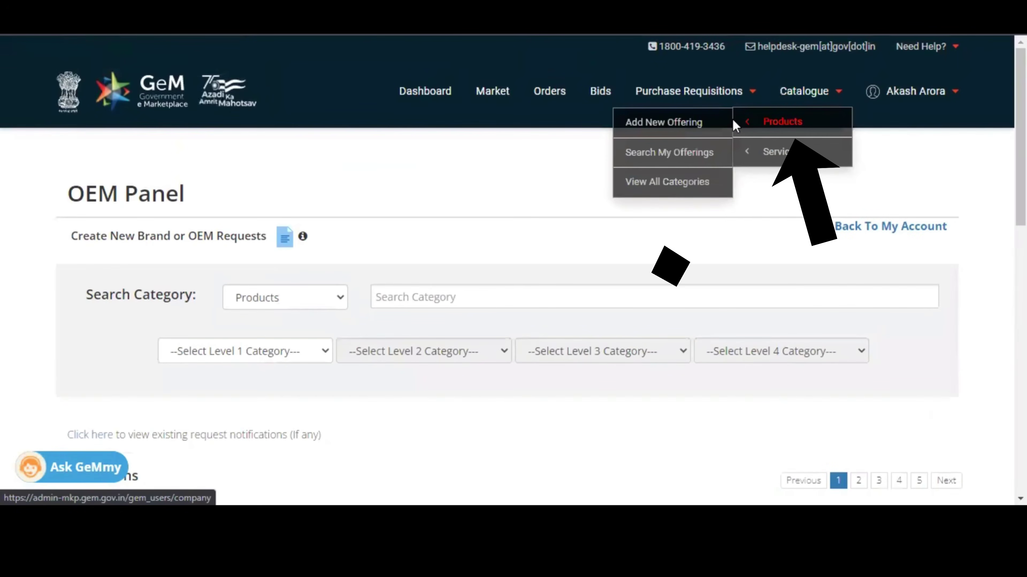
{"action": "left_click", "coordinate": [676, 156]}
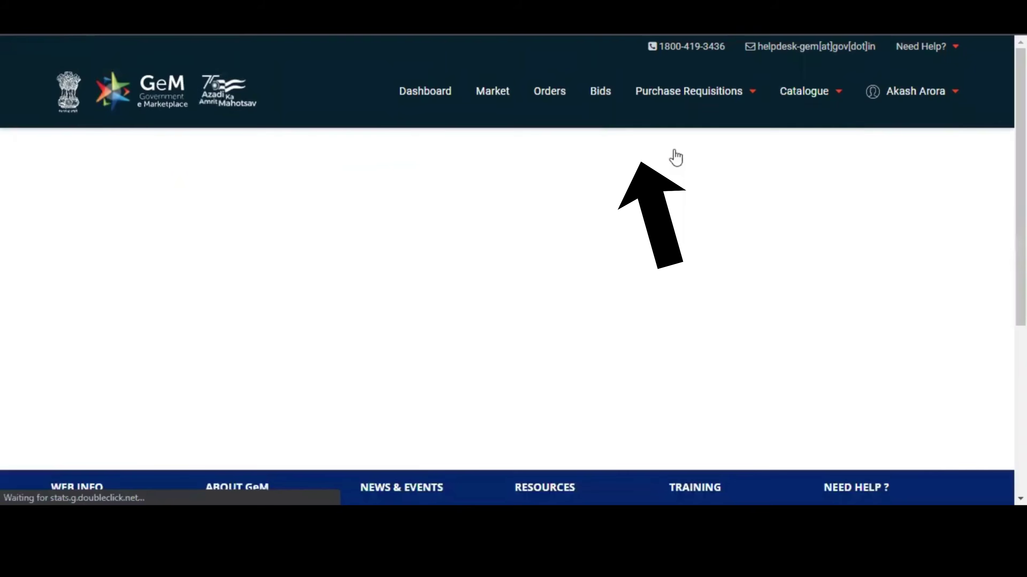
- Show the Brand / OEM Requests list among the catalogue's additional offering categories
{"action": "scroll", "coordinate": [966, 293], "scroll_direction": "down", "scroll_amount": 5}
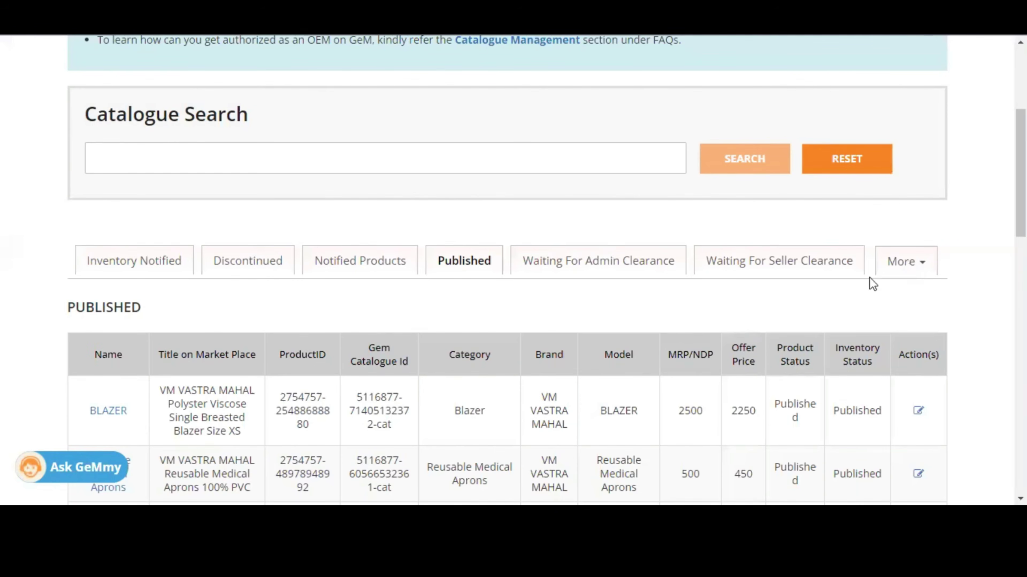
{"action": "left_click", "coordinate": [913, 277]}
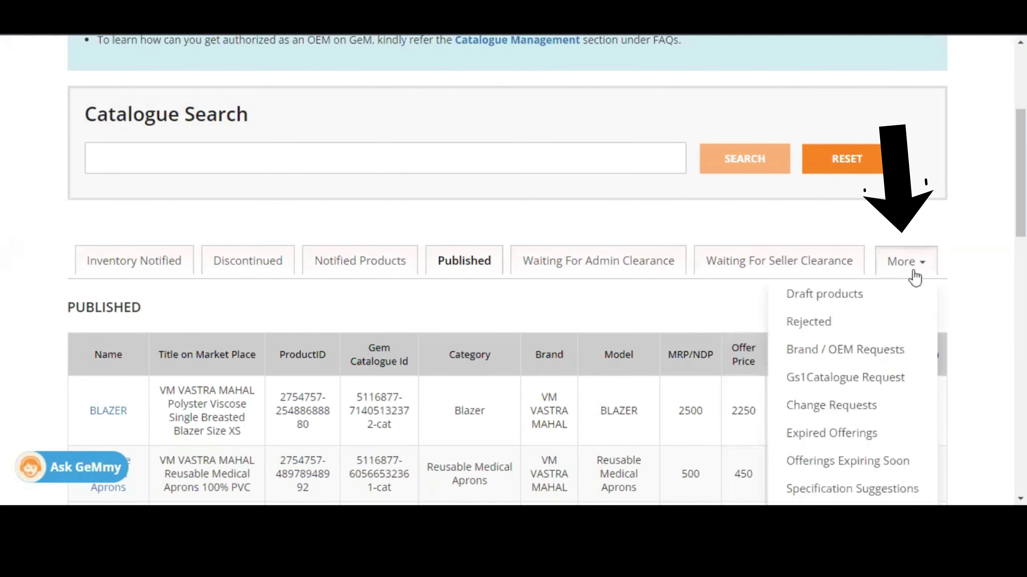
{"action": "left_click", "coordinate": [869, 355]}
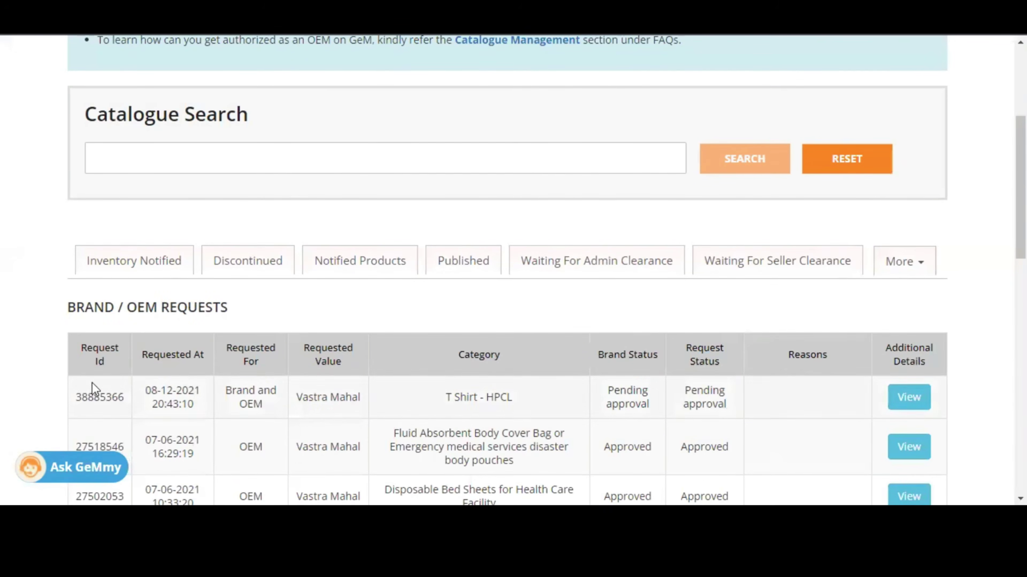
- Examine the brand and request statuses of the newest T Shirt - HPCL request and the earlier Vastra Mahal requests
{"action": "left_click_drag", "start_coordinate": [63, 390], "coordinate": [796, 408]}
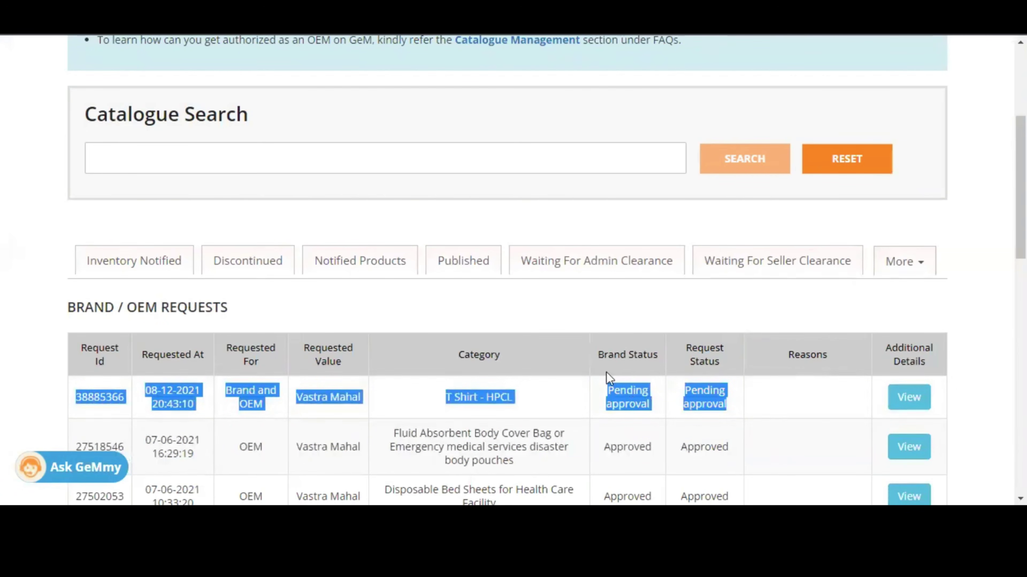
{"action": "scroll", "coordinate": [647, 370], "scroll_direction": "down", "scroll_amount": 3}
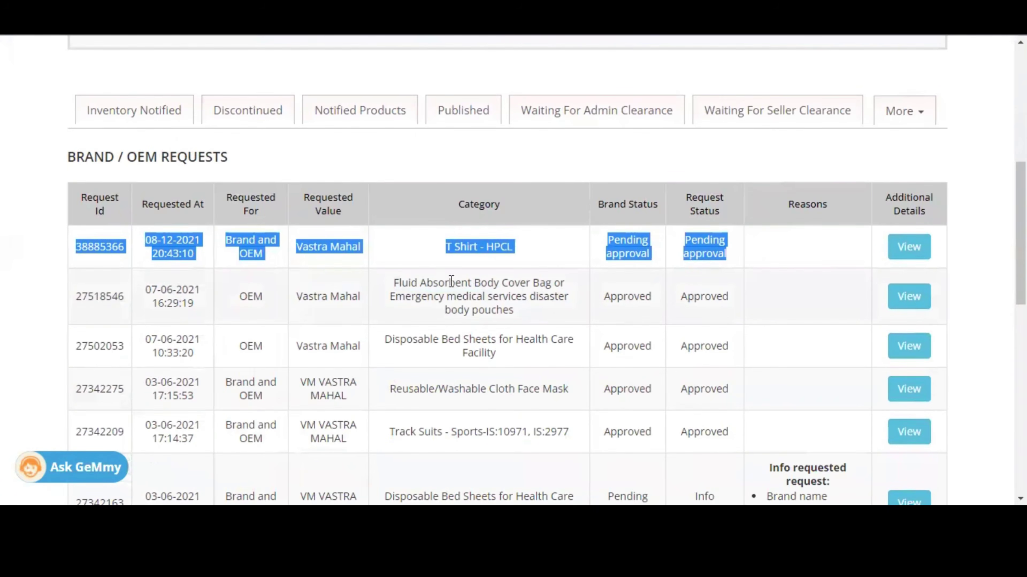
{"action": "left_click_drag", "start_coordinate": [135, 293], "coordinate": [754, 316]}
{"action": "left_click", "coordinate": [712, 293]}
{"action": "double_click", "coordinate": [713, 293]}
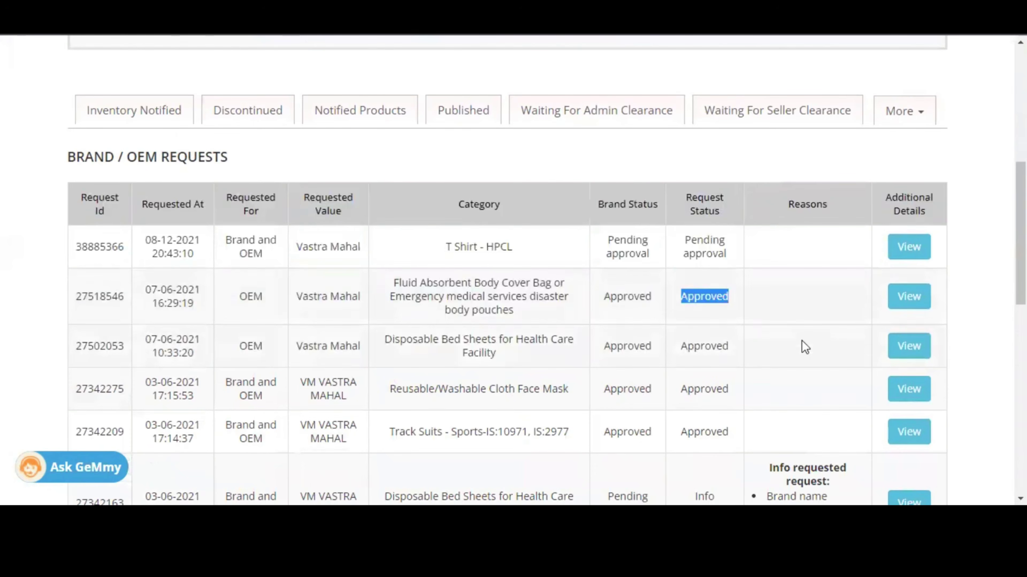
{"action": "scroll", "coordinate": [802, 341], "scroll_direction": "down", "scroll_amount": 2}
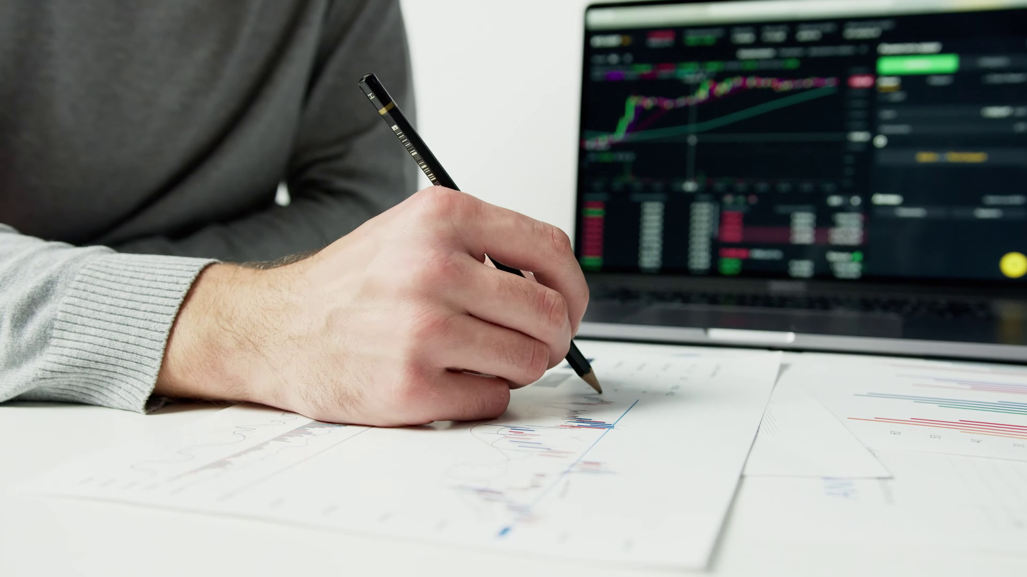